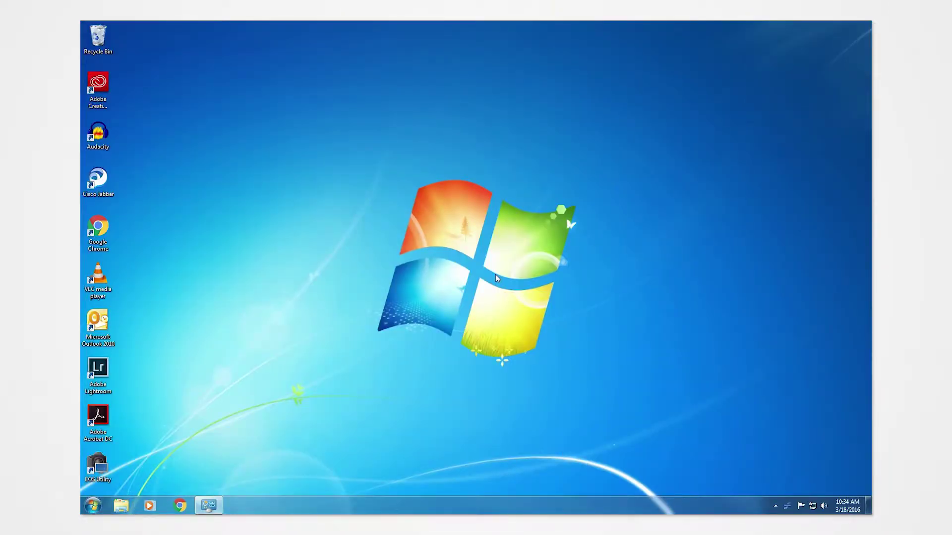
key(super+Pause)
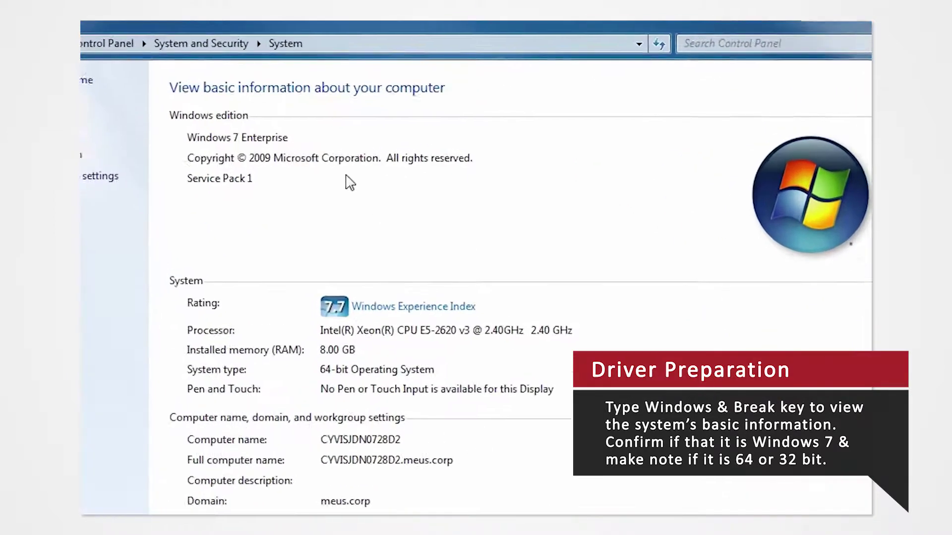
click(294, 143)
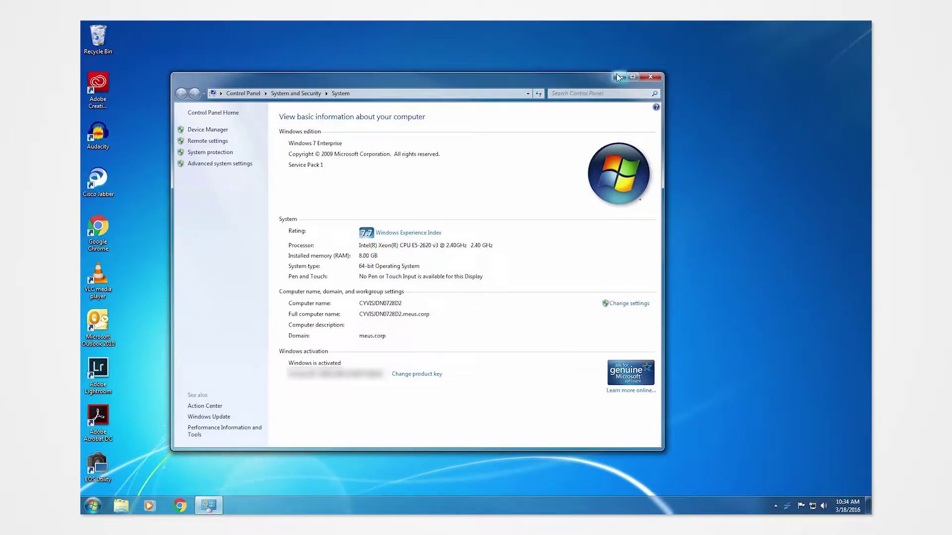
Minimize the System window and load me-vis.com in Internet Explorer.
click(617, 77)
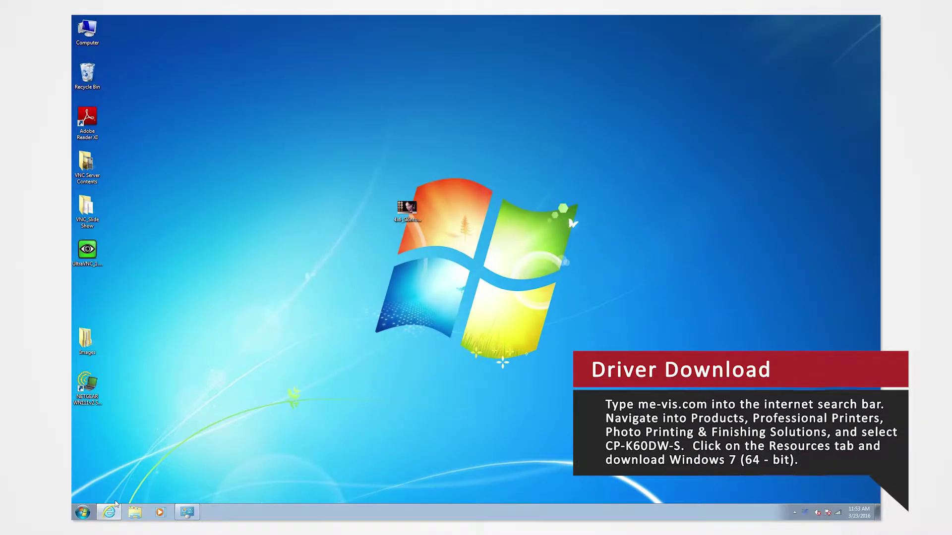
click(110, 510)
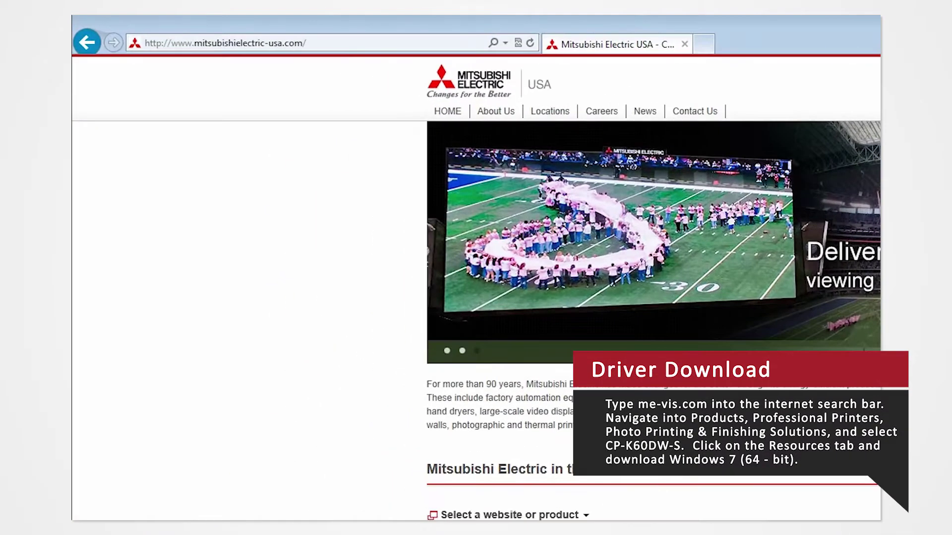
click(435, 43)
text(m)
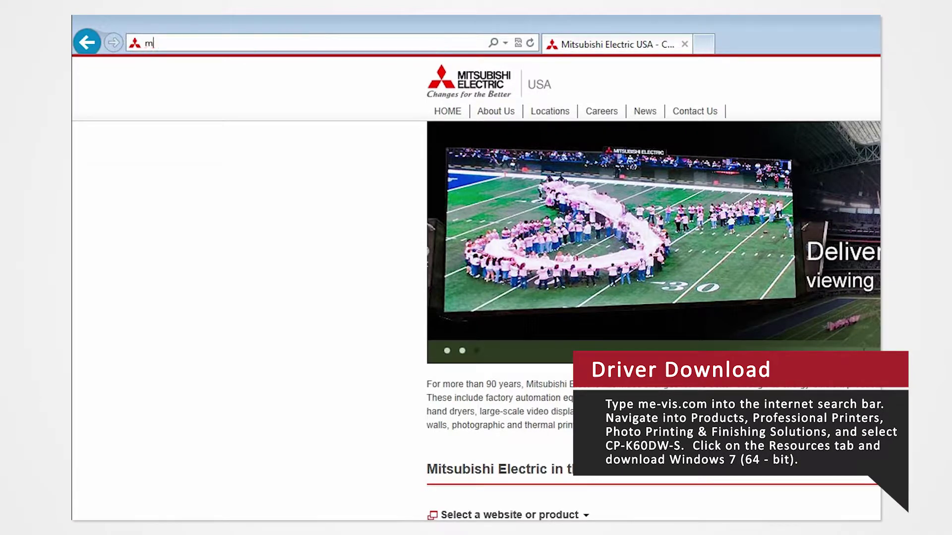
text(e-vis.com)
key(Return)
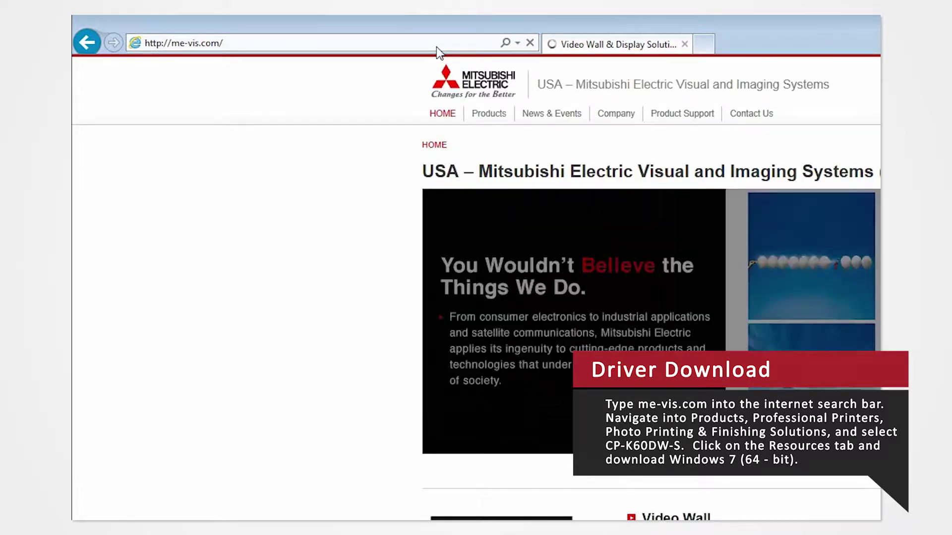
Go to the site's Products > Professional Printers page.
mouse_move(489, 115)
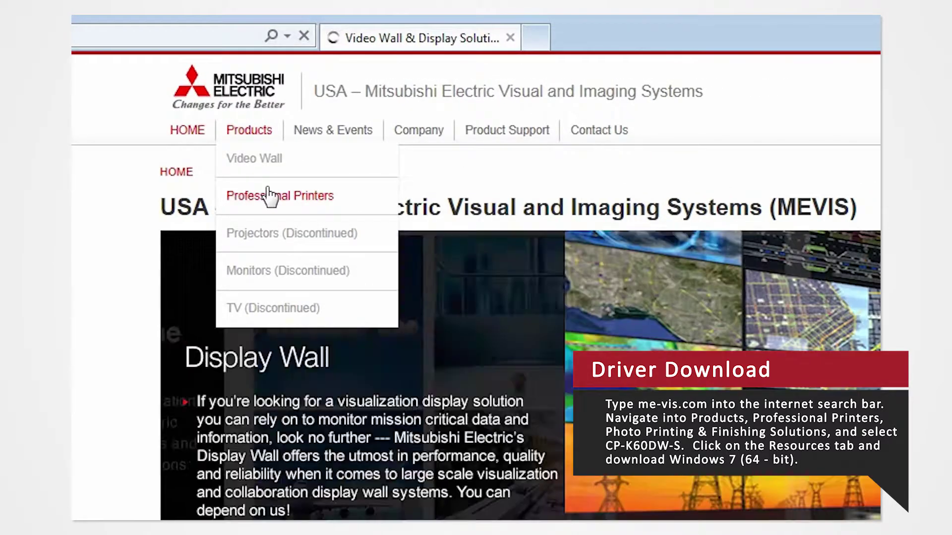
click(289, 198)
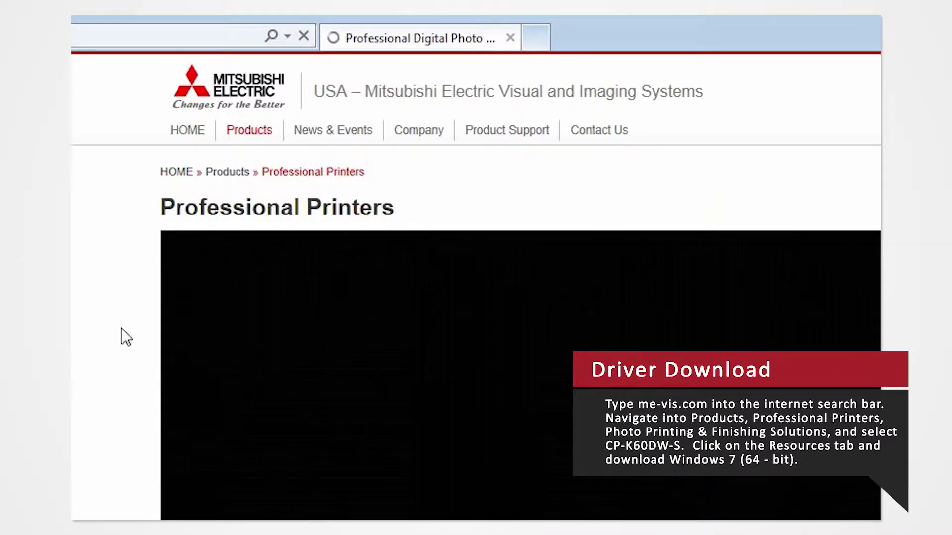
scroll(121, 334, down, 5)
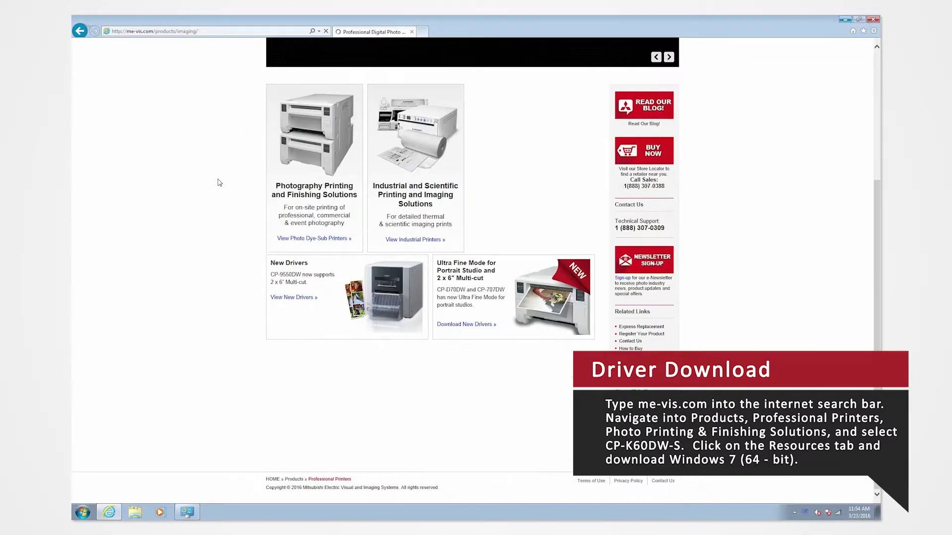
Open Photography Printing and Finishing Solutions, then the CP-K60DW-S product's Resources tab.
click(296, 152)
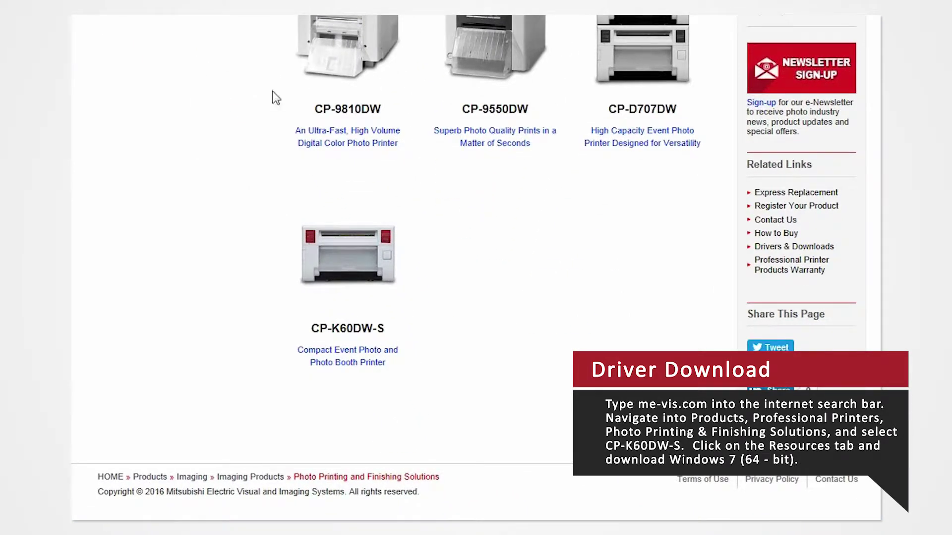
click(353, 248)
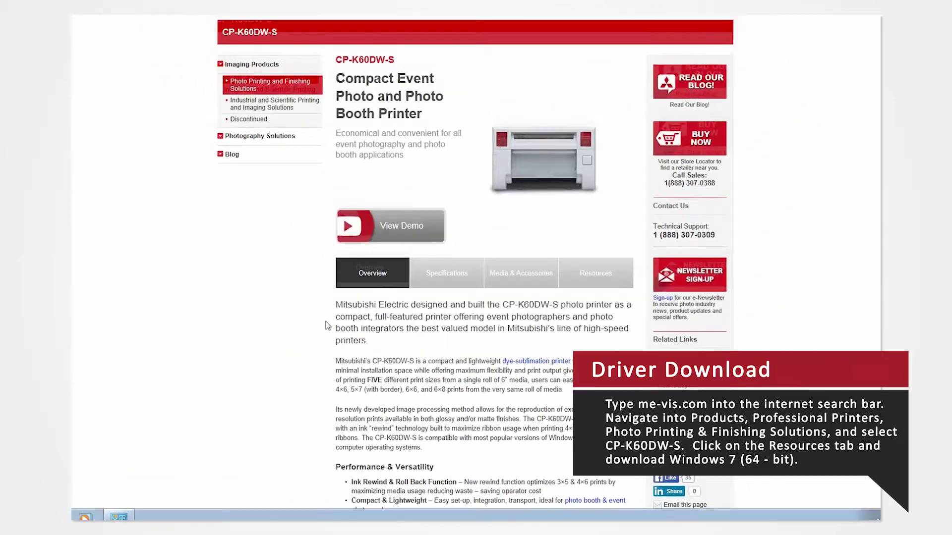
scroll(229, 495, down, 3)
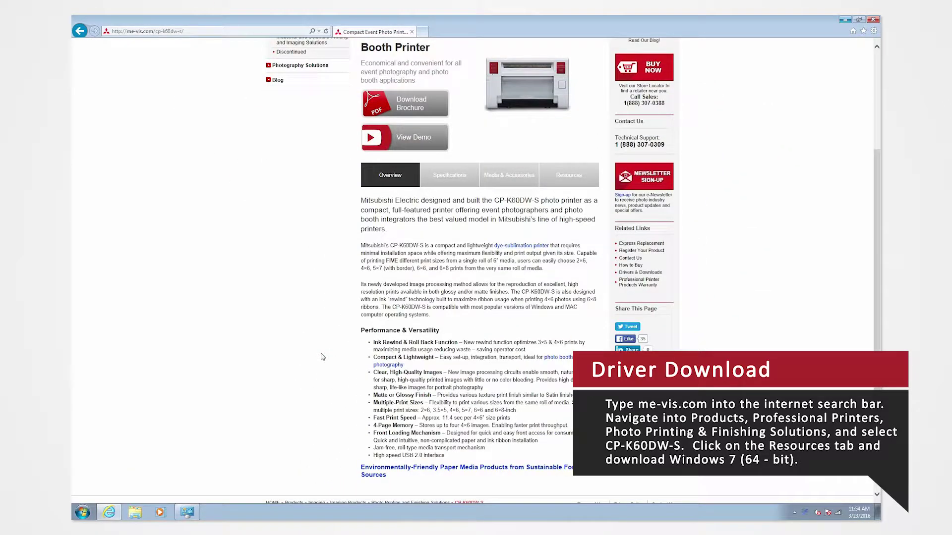
click(569, 175)
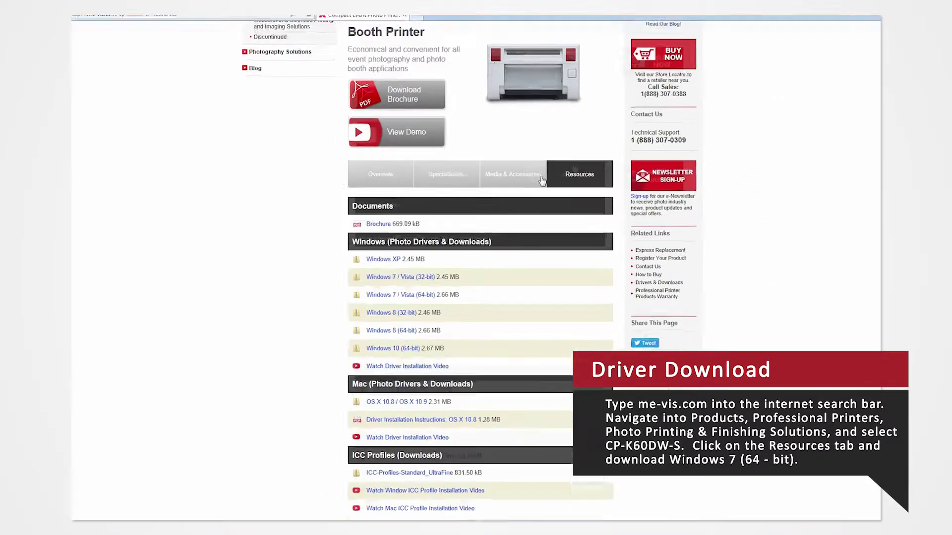
scroll(191, 335, down, 3)
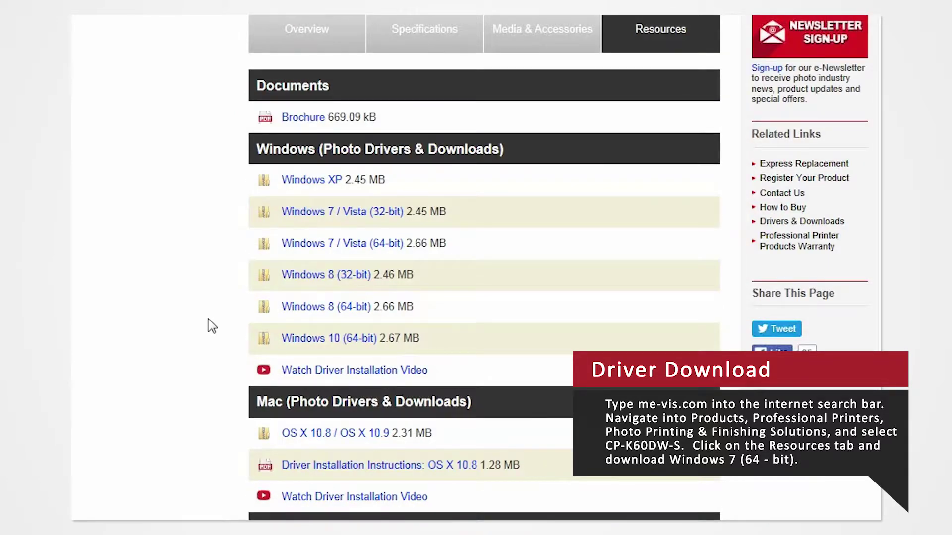
Save the Windows 7 / Vista (64-bit) driver link's target to the Desktop.
right_click(349, 250)
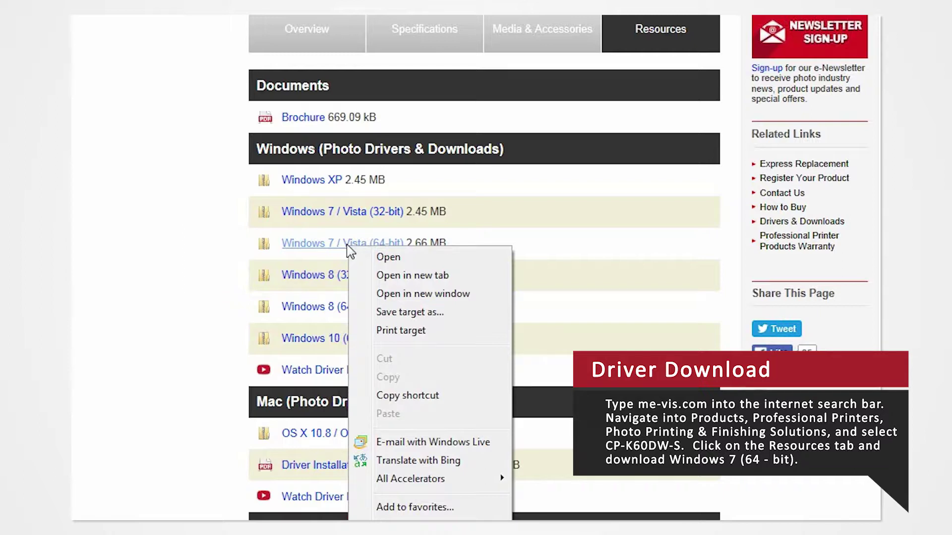
click(372, 312)
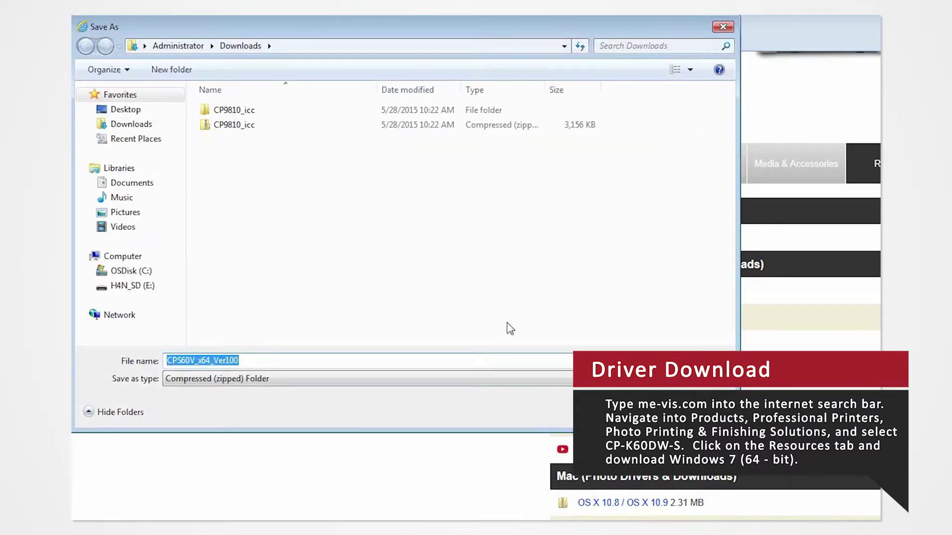
click(121, 109)
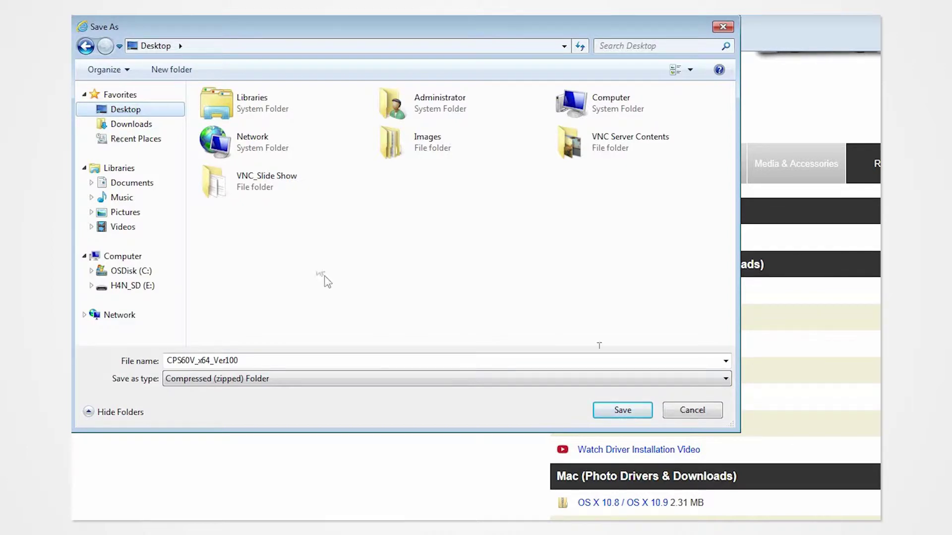
click(600, 411)
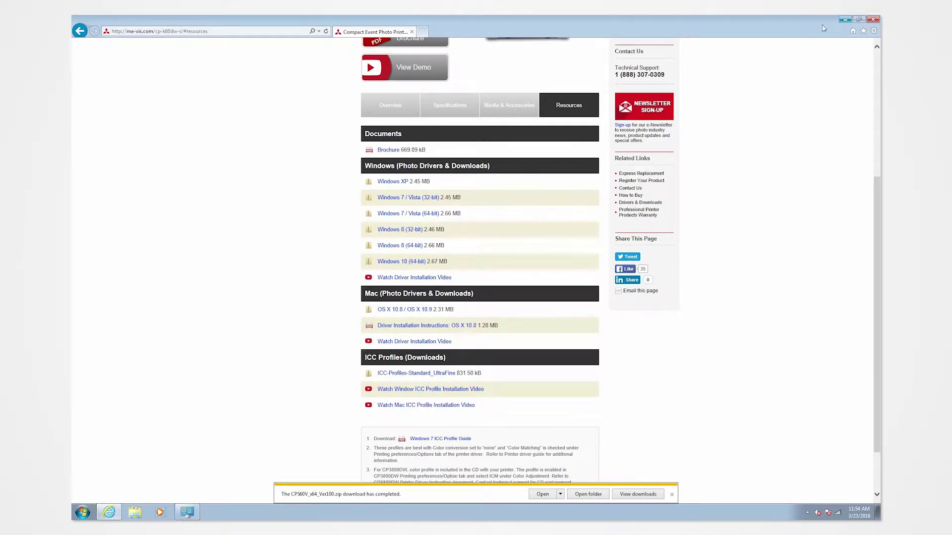
Minimize the browser and extract CPS60V_x64_Ver100.zip into a same-named Desktop folder.
click(845, 20)
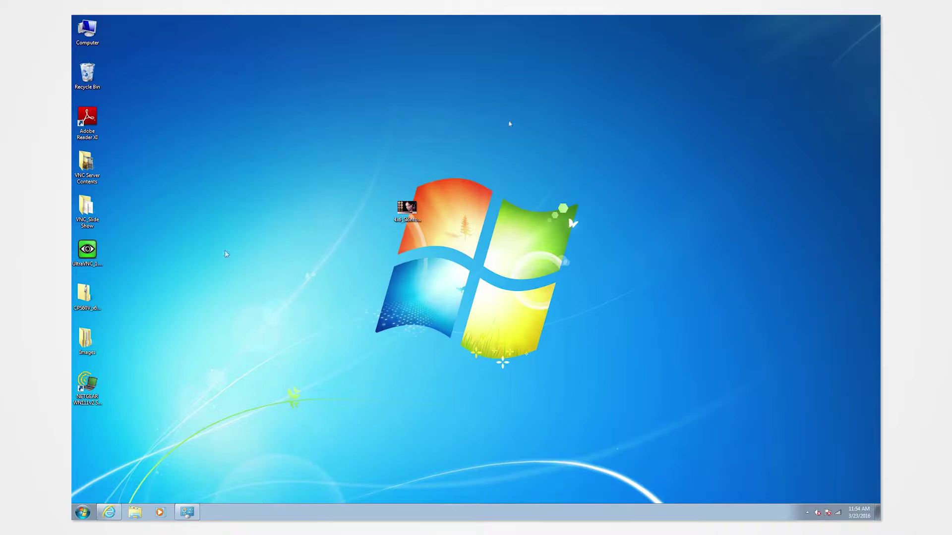
drag(85, 297, 431, 262)
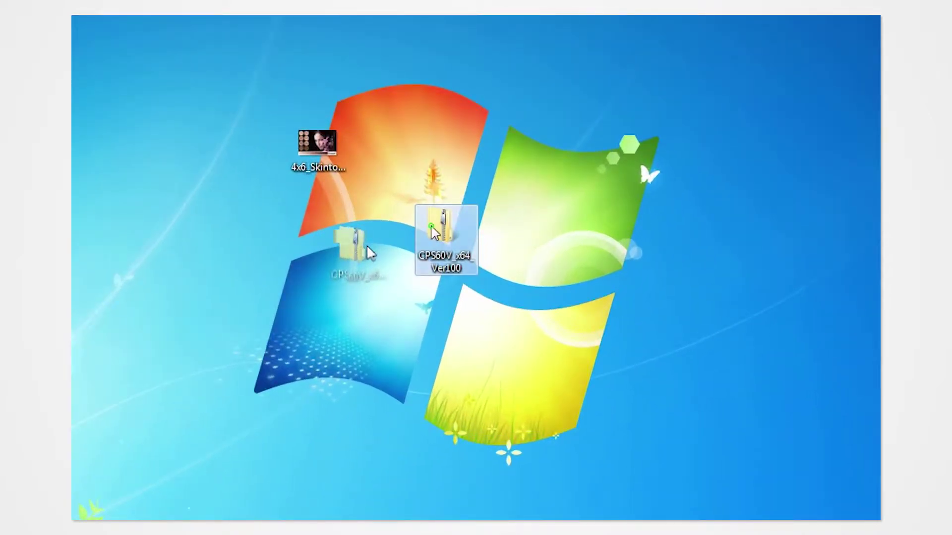
right_click(433, 227)
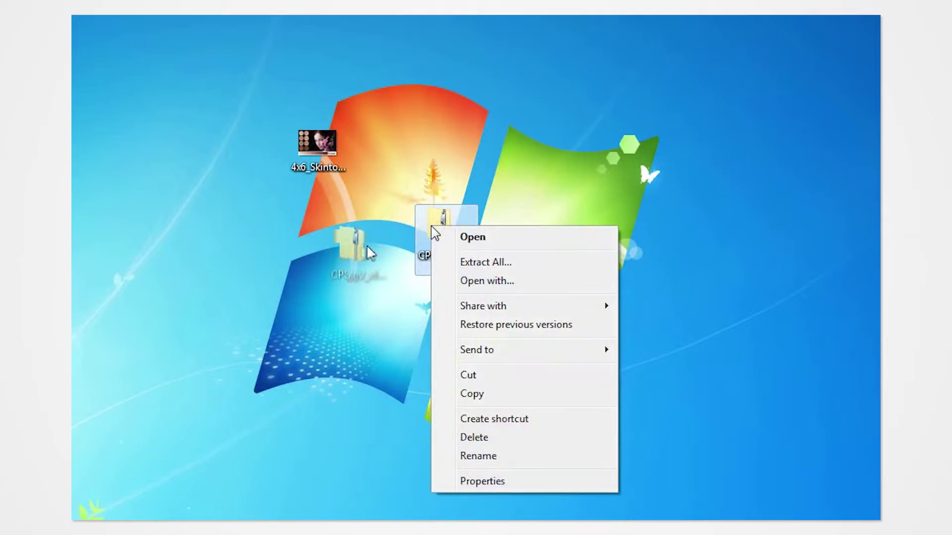
click(479, 262)
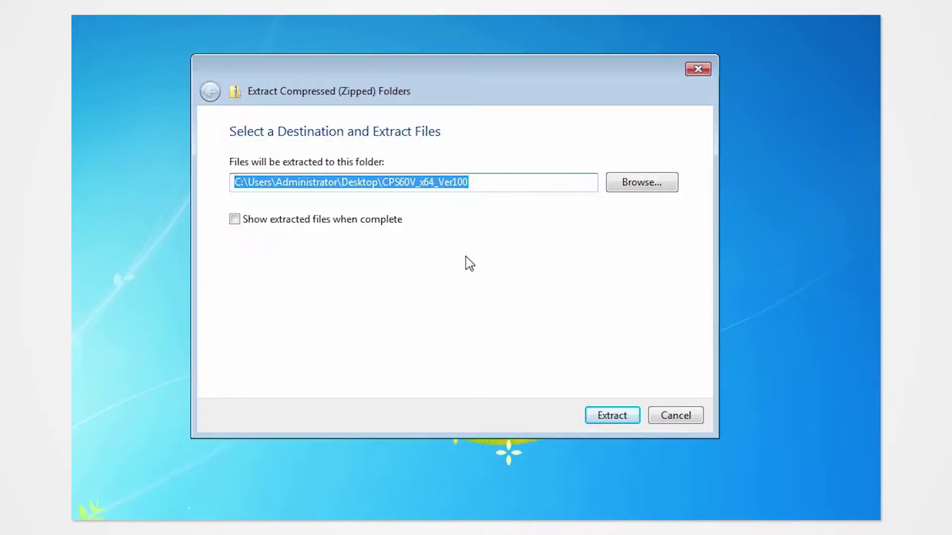
click(612, 415)
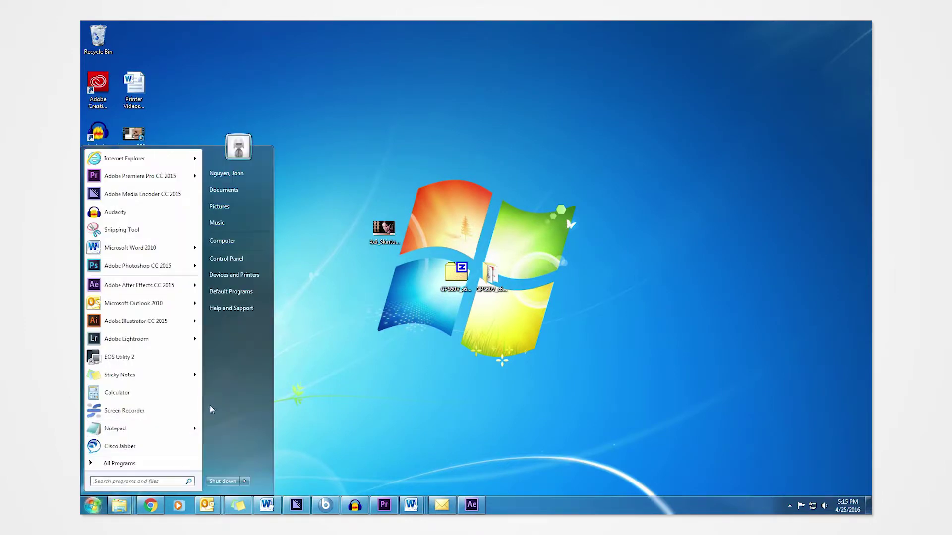
Select the Fax device, open Print server properties' Drivers tab, and start adding a driver.
click(247, 276)
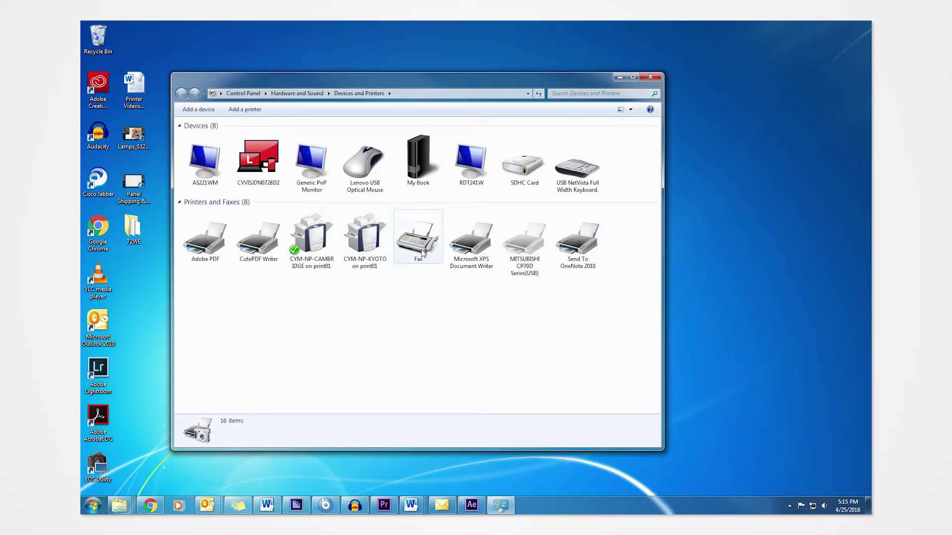
click(422, 253)
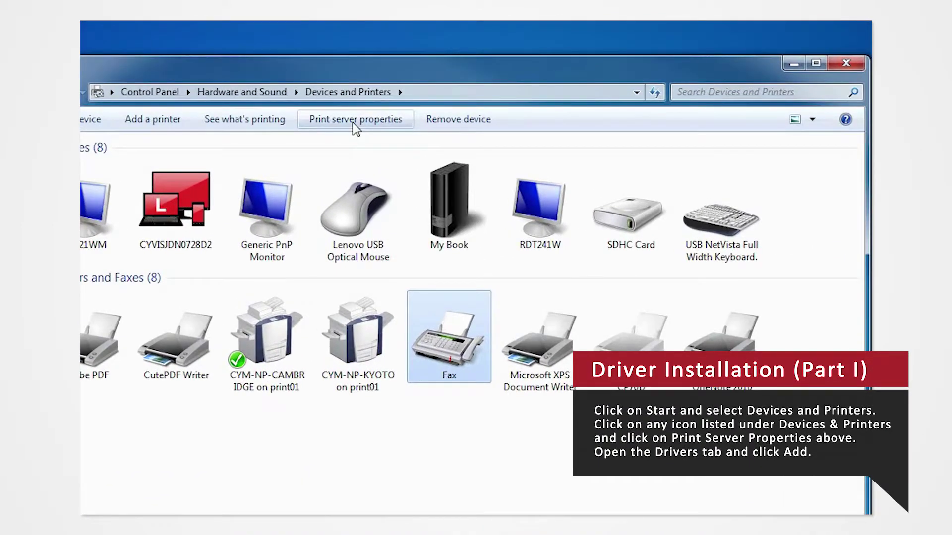
click(364, 109)
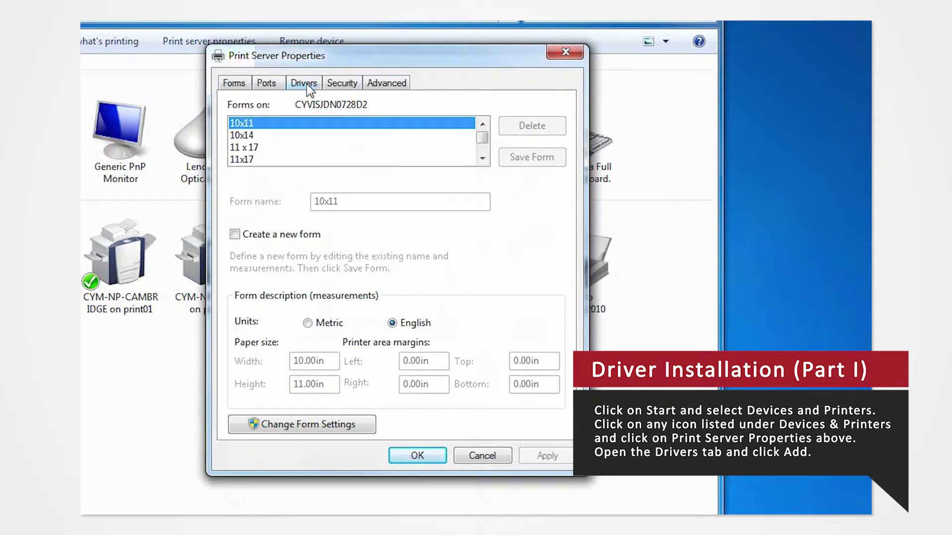
click(306, 83)
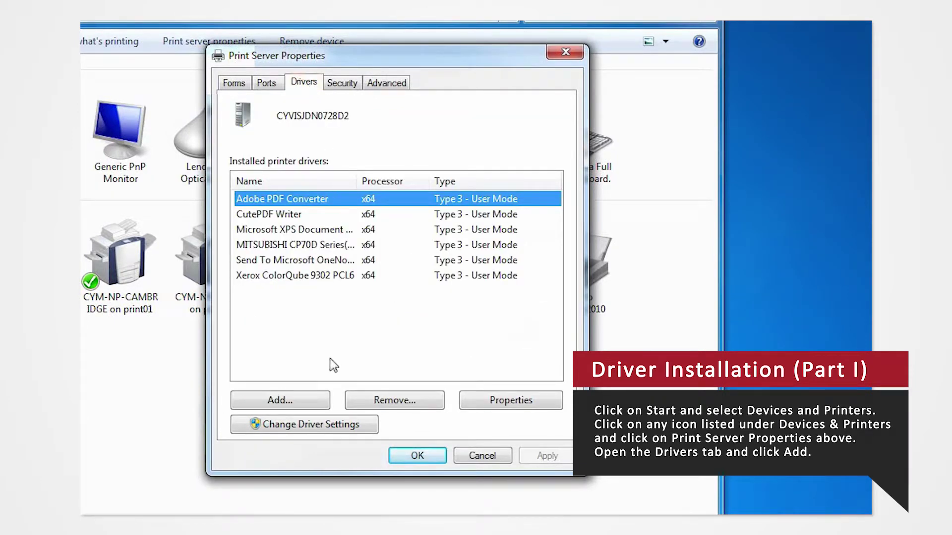
click(309, 400)
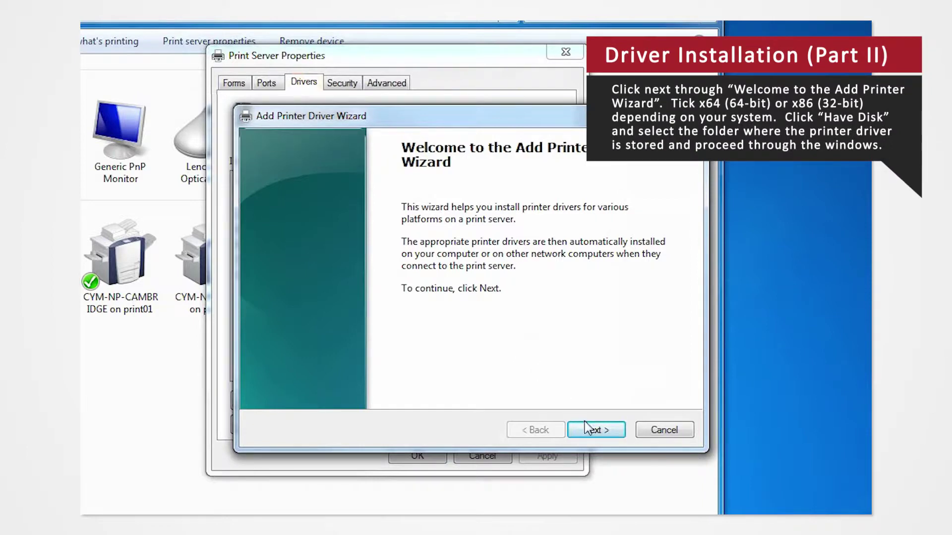
Keep only the x64 processor selected and choose to install the driver from disk.
click(601, 432)
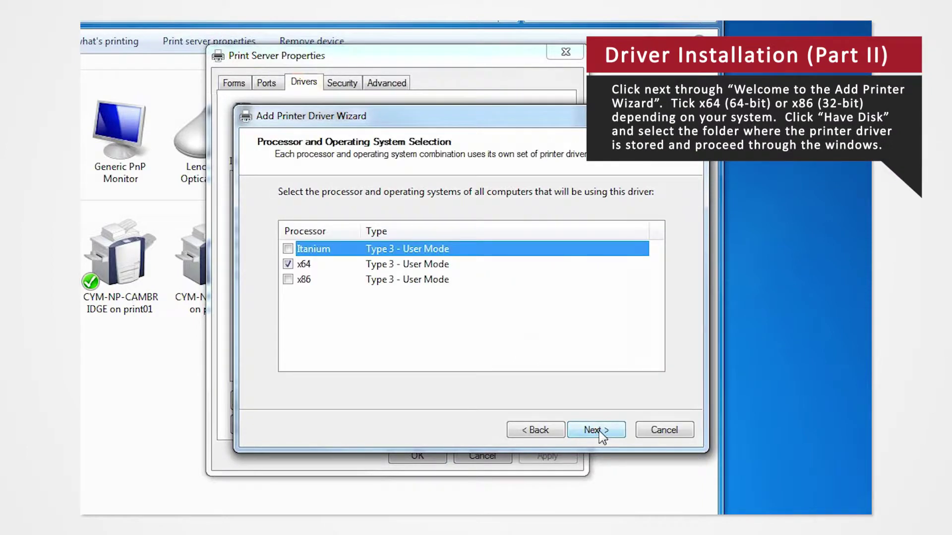
click(445, 267)
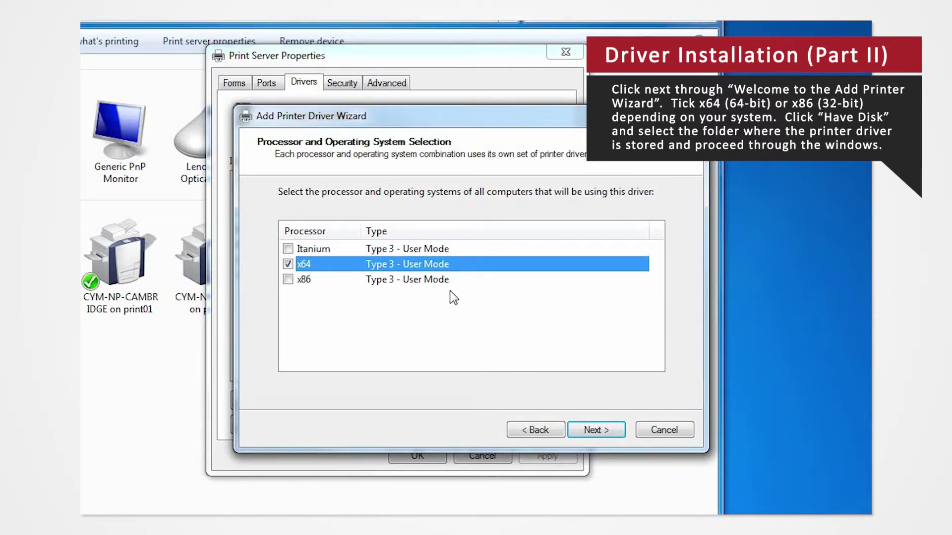
click(446, 281)
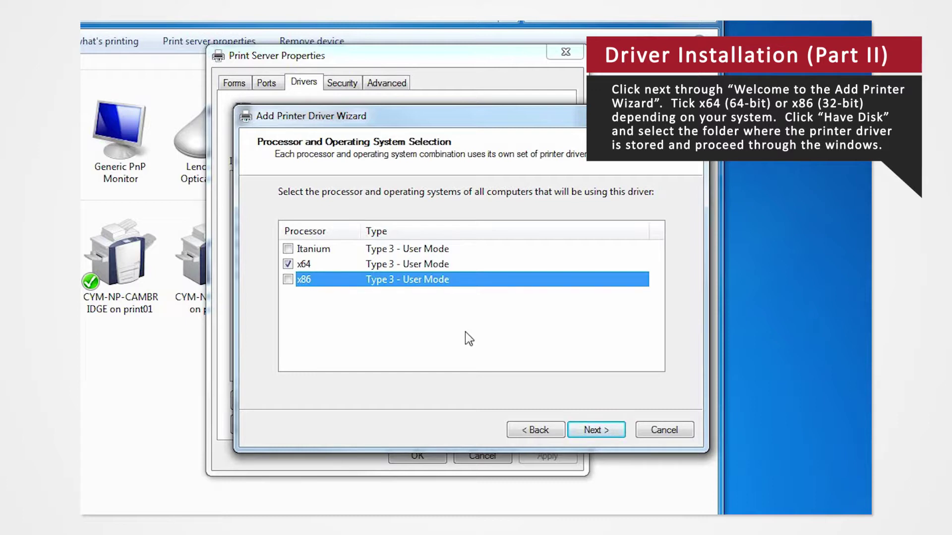
click(438, 265)
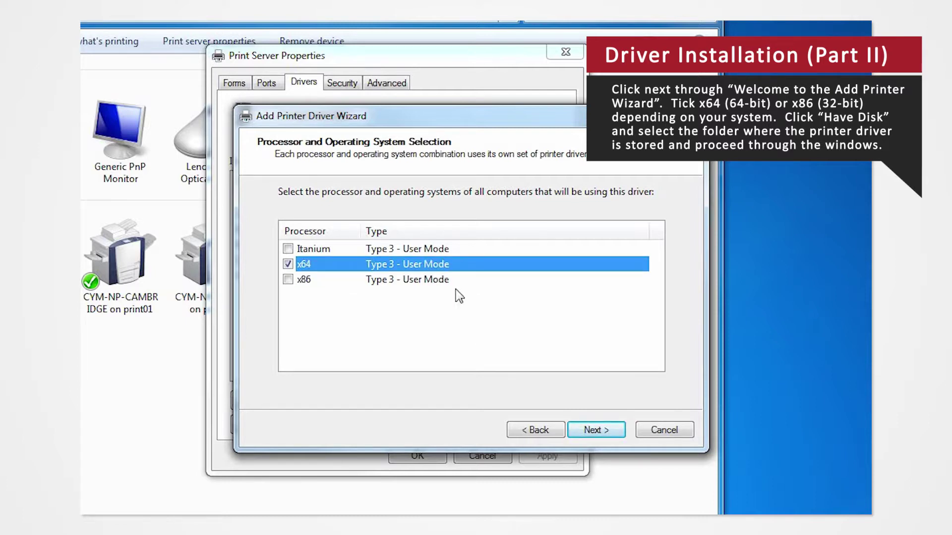
click(590, 427)
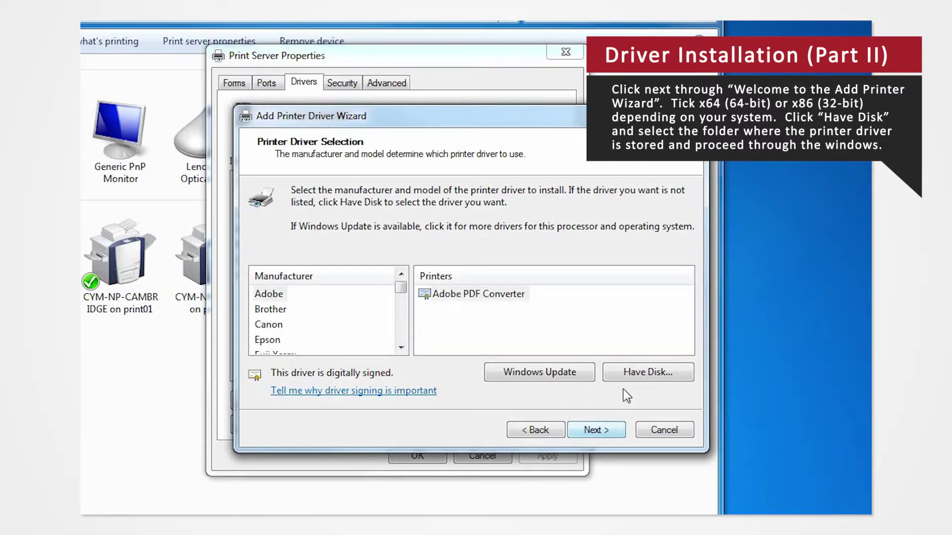
click(640, 373)
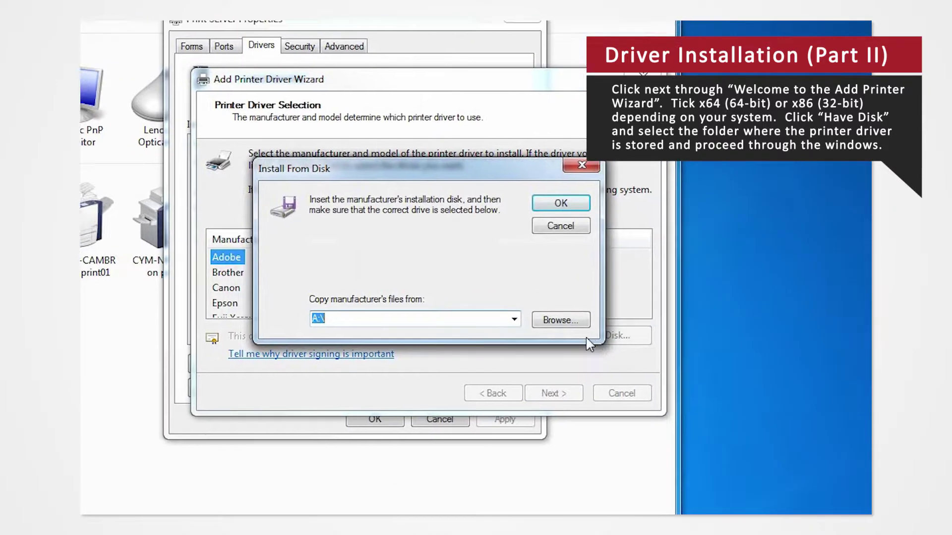
Pick CPS60N0.INF from the Desktop's CPS60V_x64_Ver100 folder as the driver file.
click(560, 319)
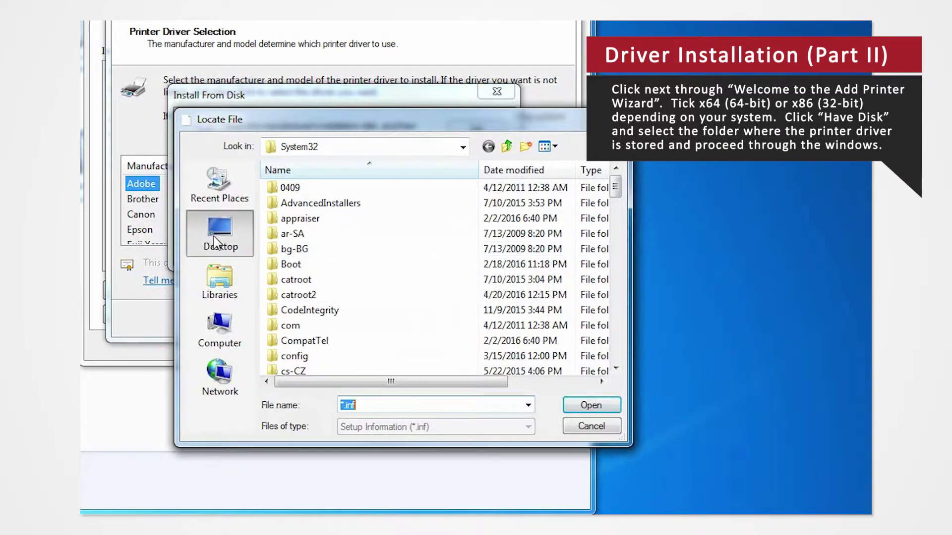
click(214, 242)
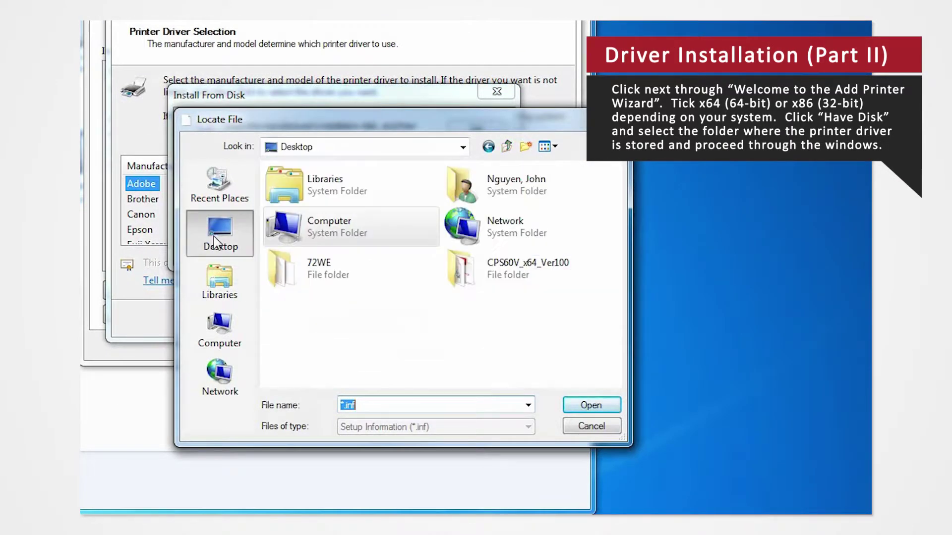
double_click(501, 278)
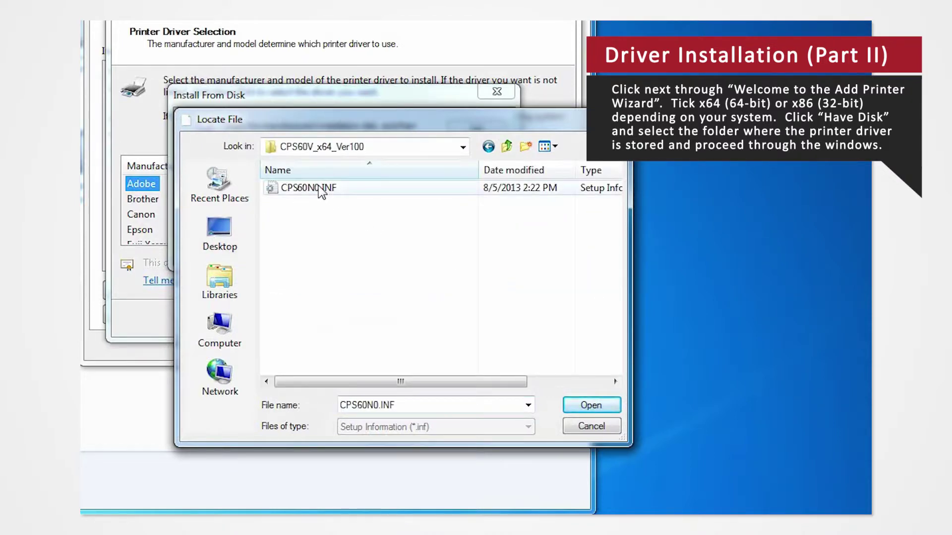
click(319, 191)
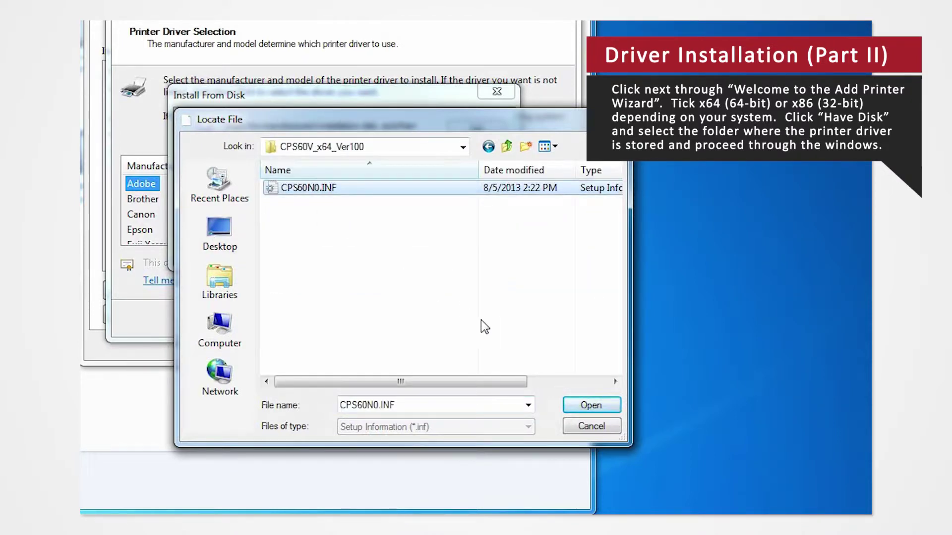
click(578, 403)
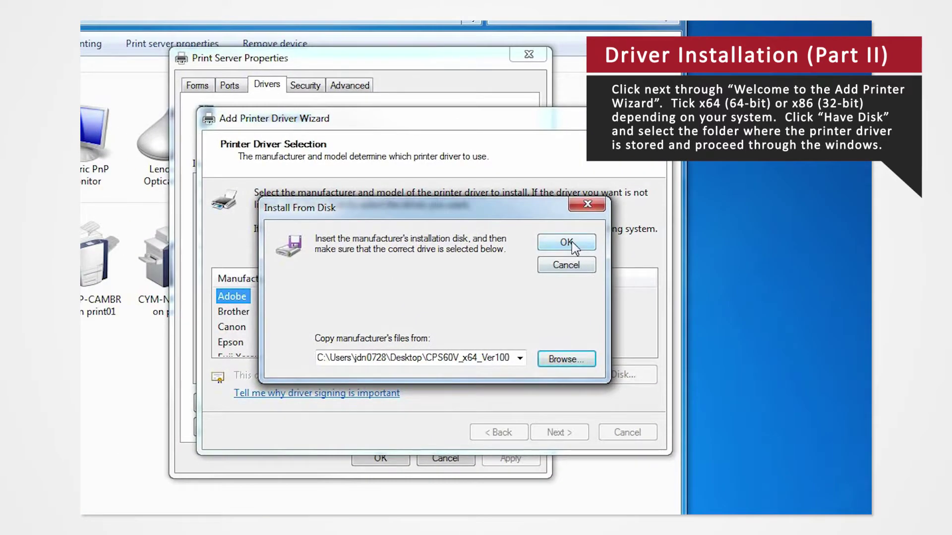
Confirm the disk location and finish installing the MITSUBISHI CP-K60DW-S driver.
click(572, 242)
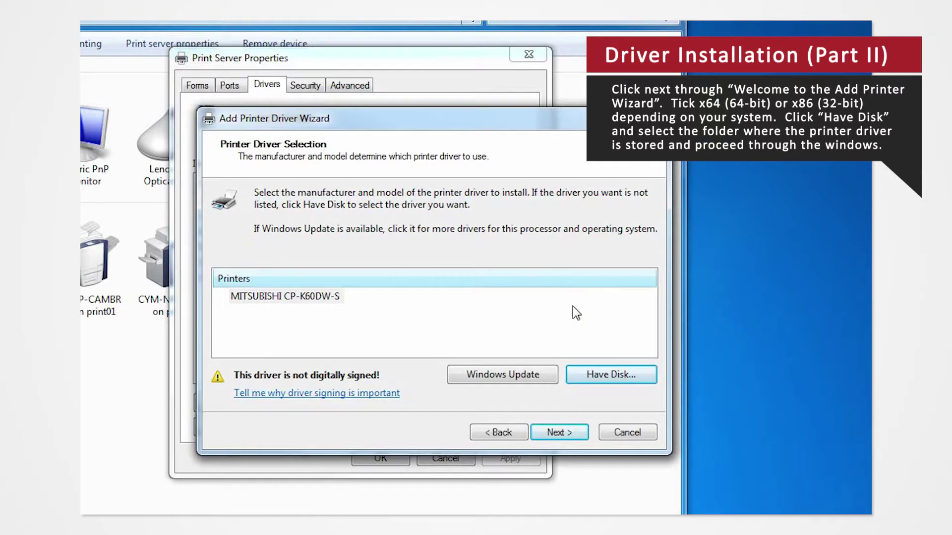
click(575, 433)
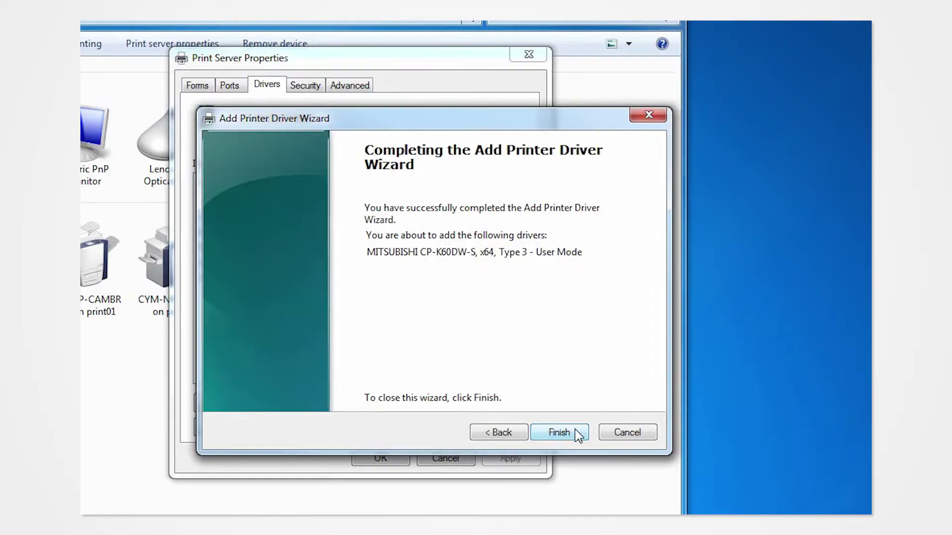
click(576, 432)
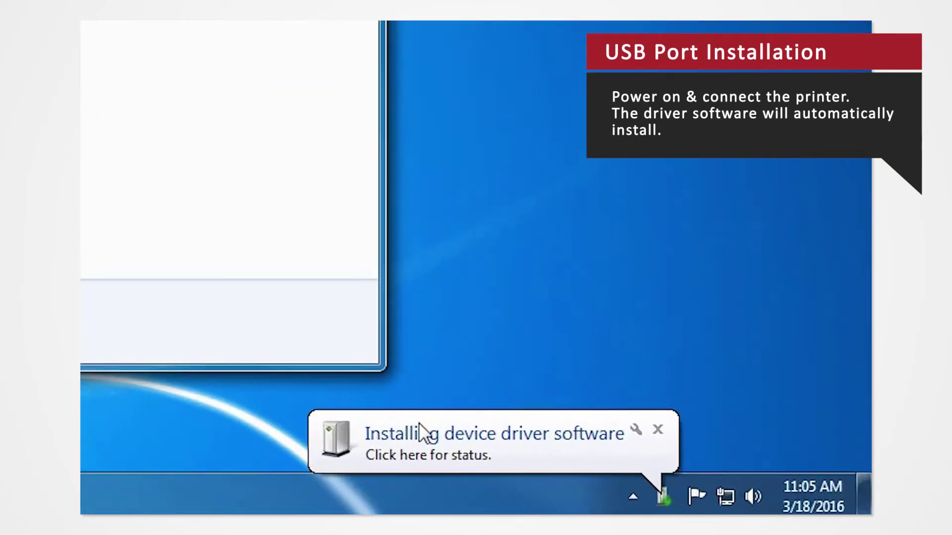
Open the USB printer's driver installation status and move its window aside.
click(690, 475)
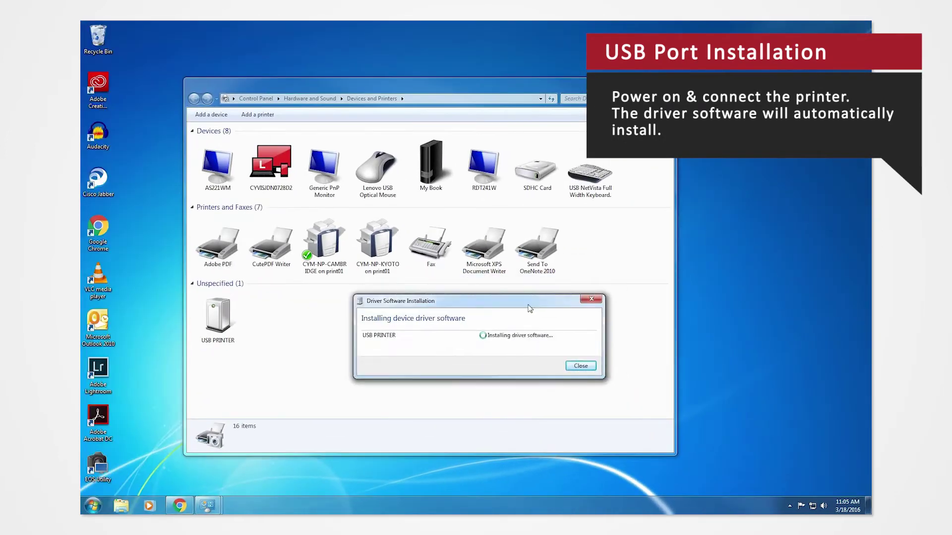
drag(539, 305, 516, 312)
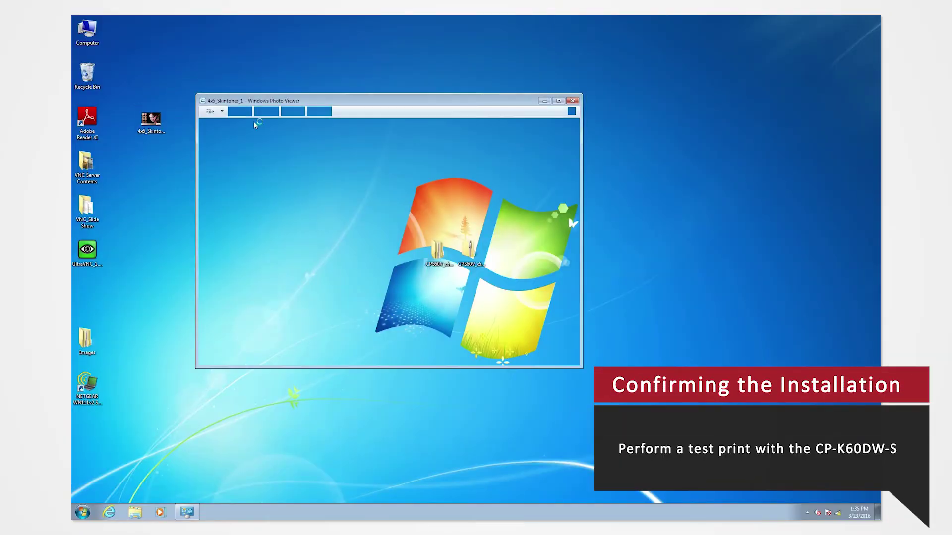
Open Print Pictures for 4x6_Skintones_1 and select the MITSUBISHI CP-K60DW-S printer.
click(245, 114)
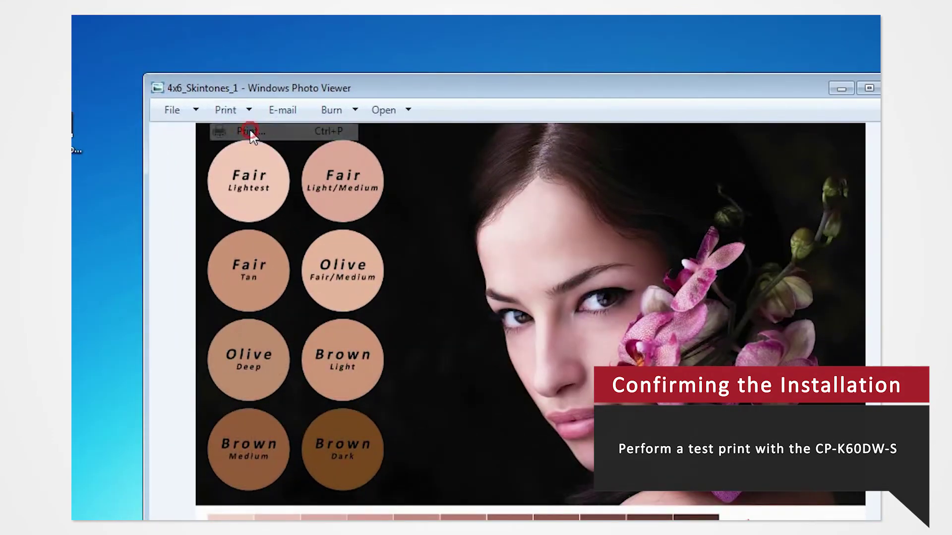
click(250, 132)
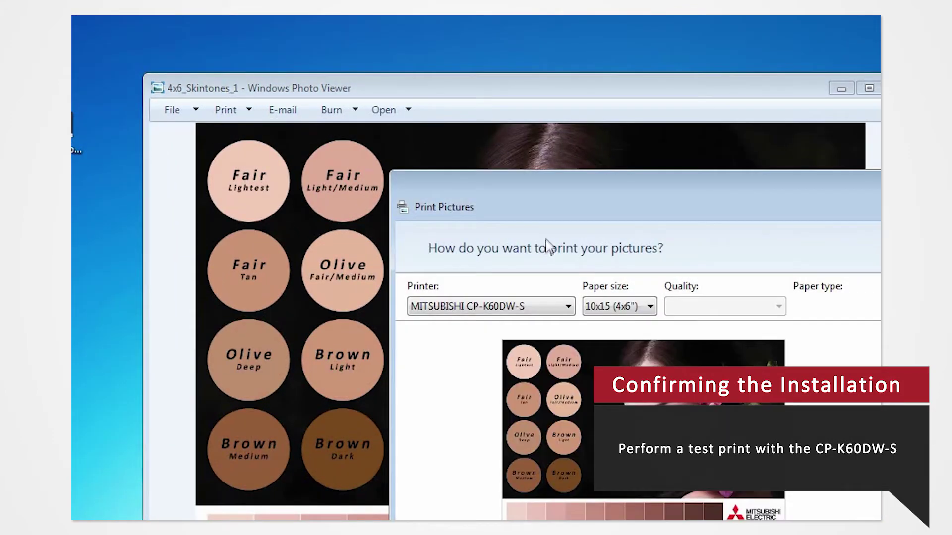
click(543, 305)
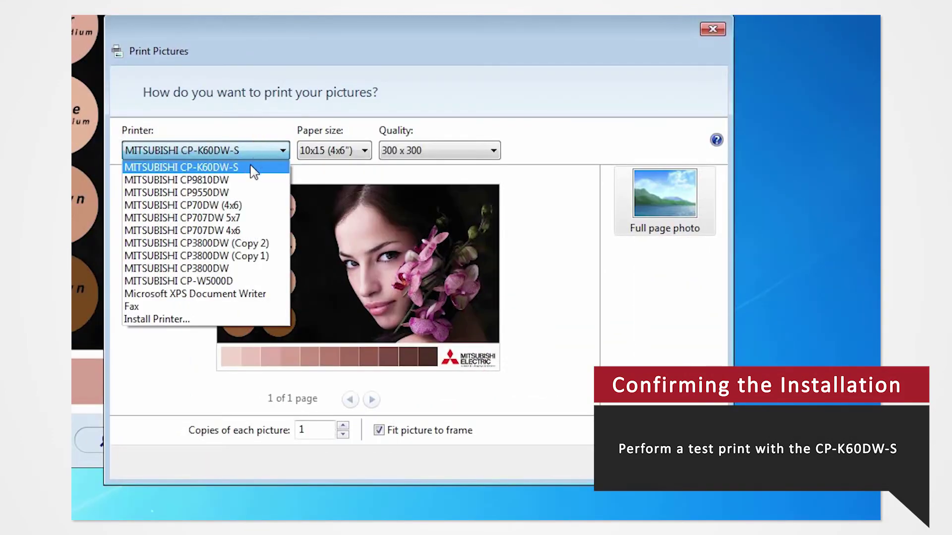
click(252, 168)
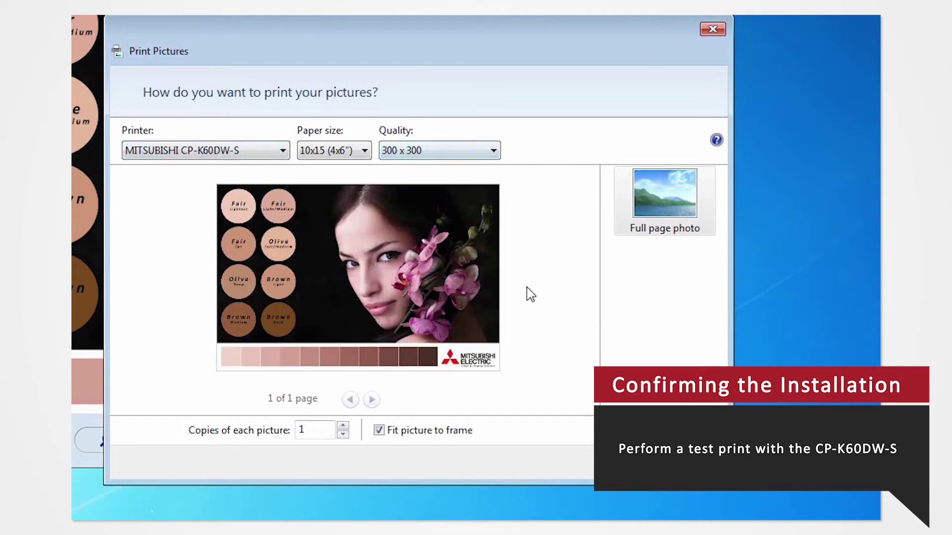